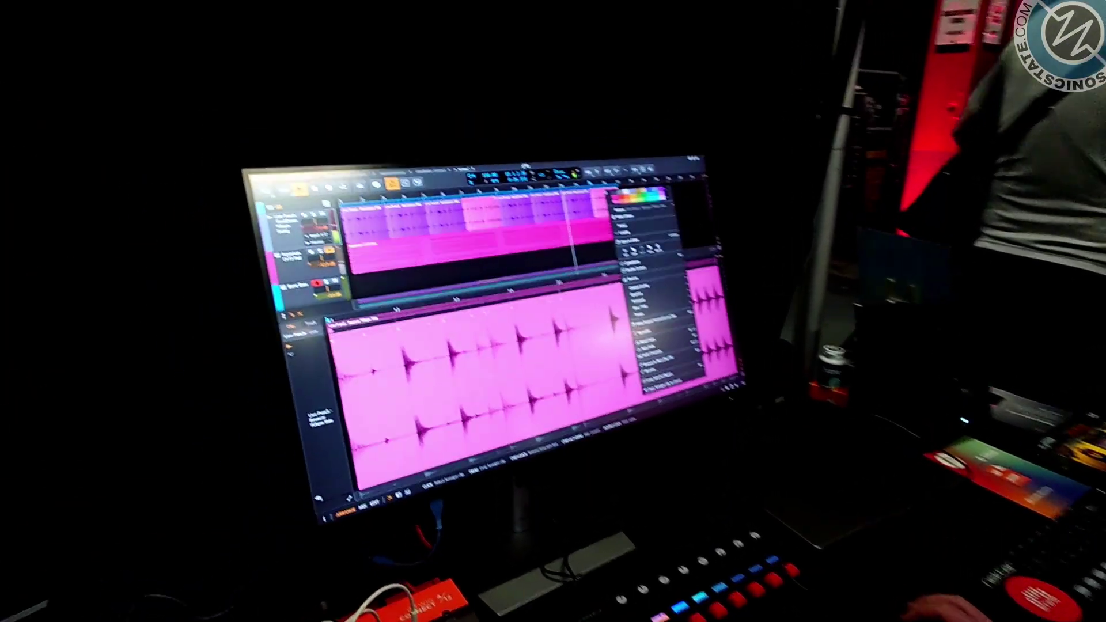
# Close the drum clip's options menu after reviewing its alternative patterns
pyautogui.press('Escape')
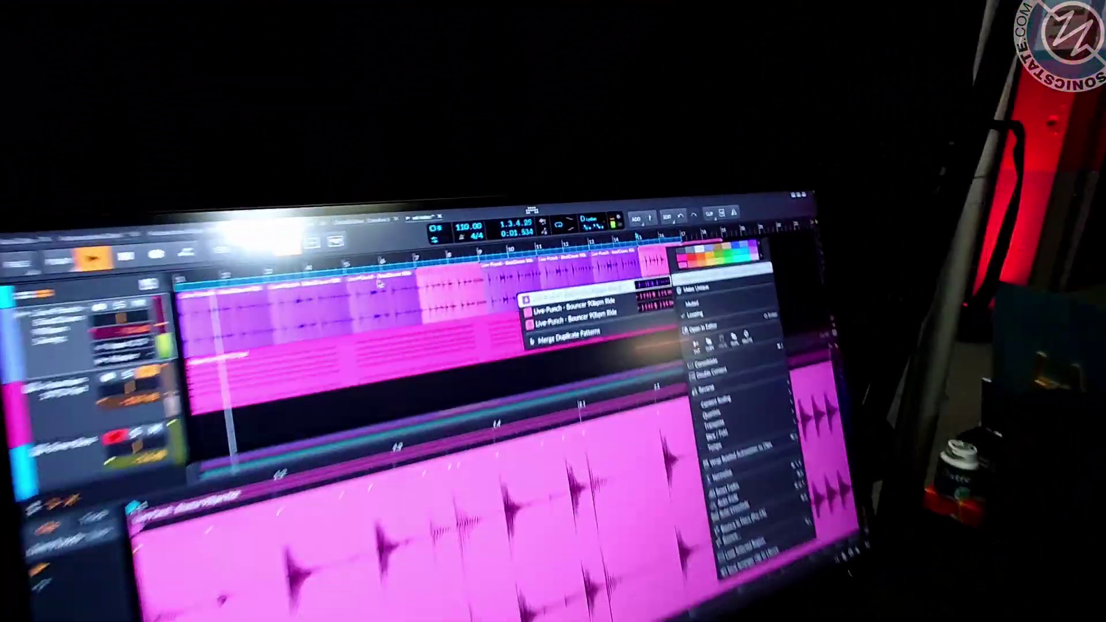
# Switch the BeatDown 90bpm Swing clip to the Live-Punch Bouncer 90bpm Ride pattern
pyautogui.click(432, 285)
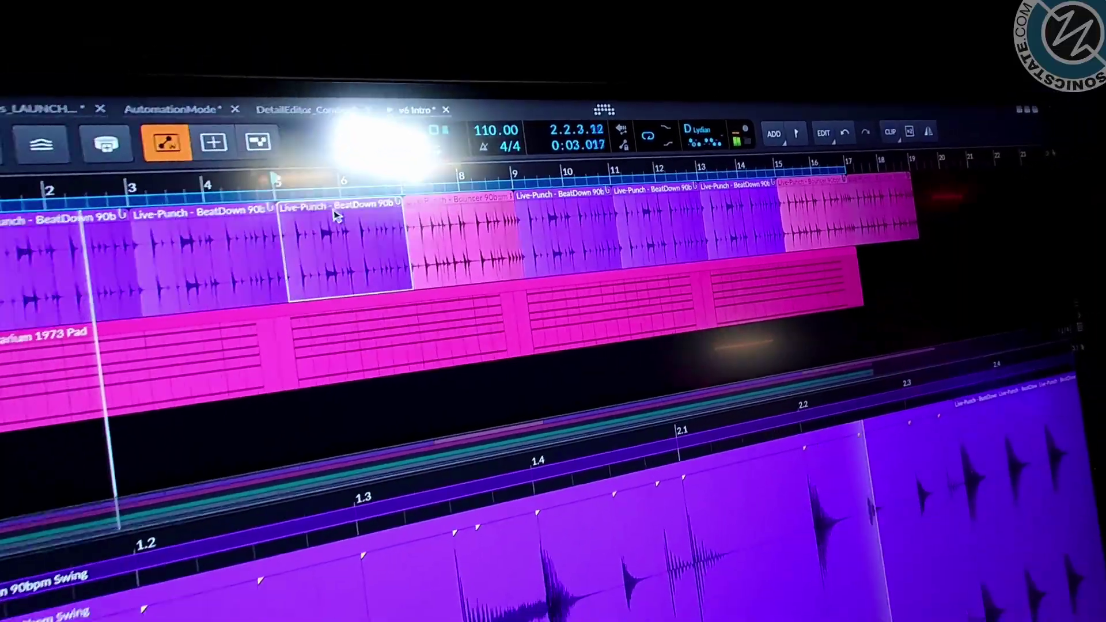
pyautogui.rightClick(455, 250)
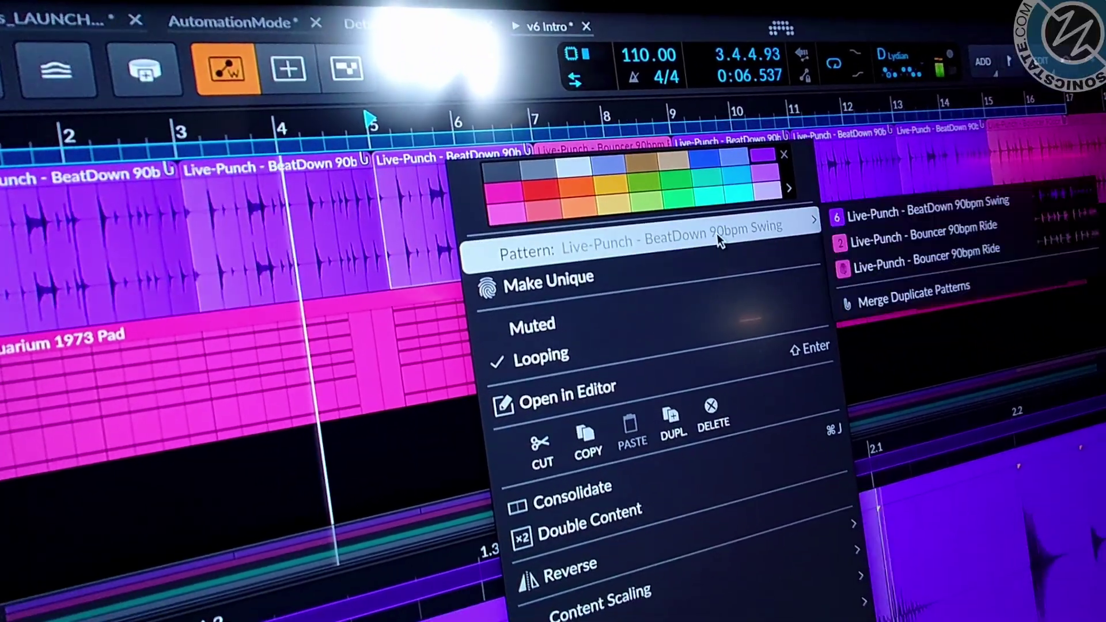
pyautogui.moveTo(259, 350)
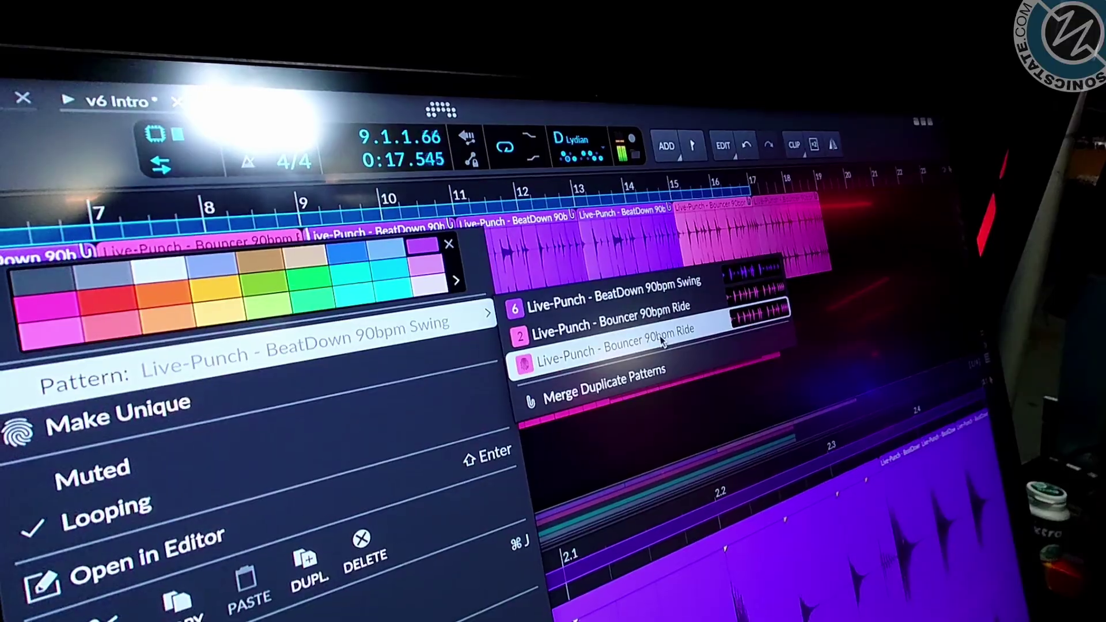
pyautogui.click(661, 338)
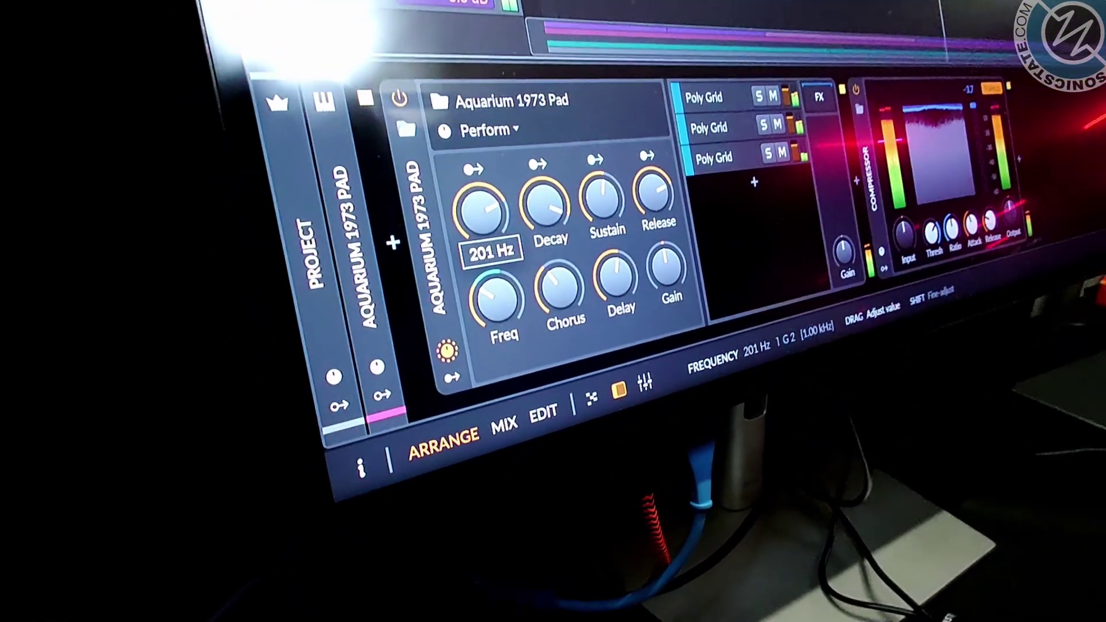
# Raise the pad's filter frequency, then pencil a freehand filter curve on the pad track
pyautogui.moveTo(480, 212); pyautogui.dragTo(480, 195)
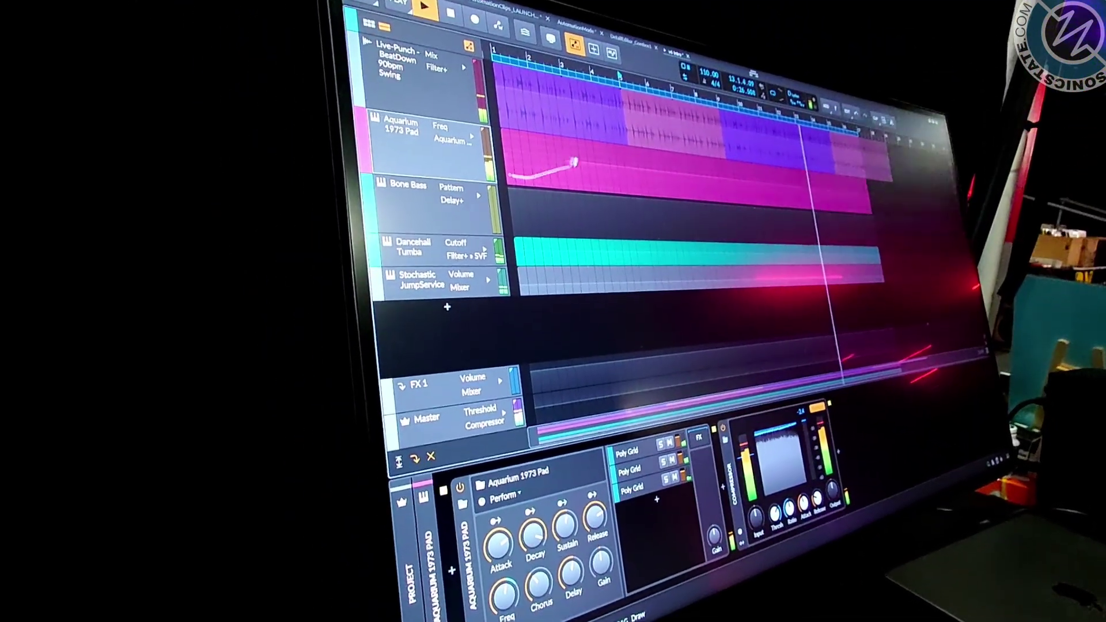
pyautogui.moveTo(573, 162); pyautogui.dragTo(687, 173)
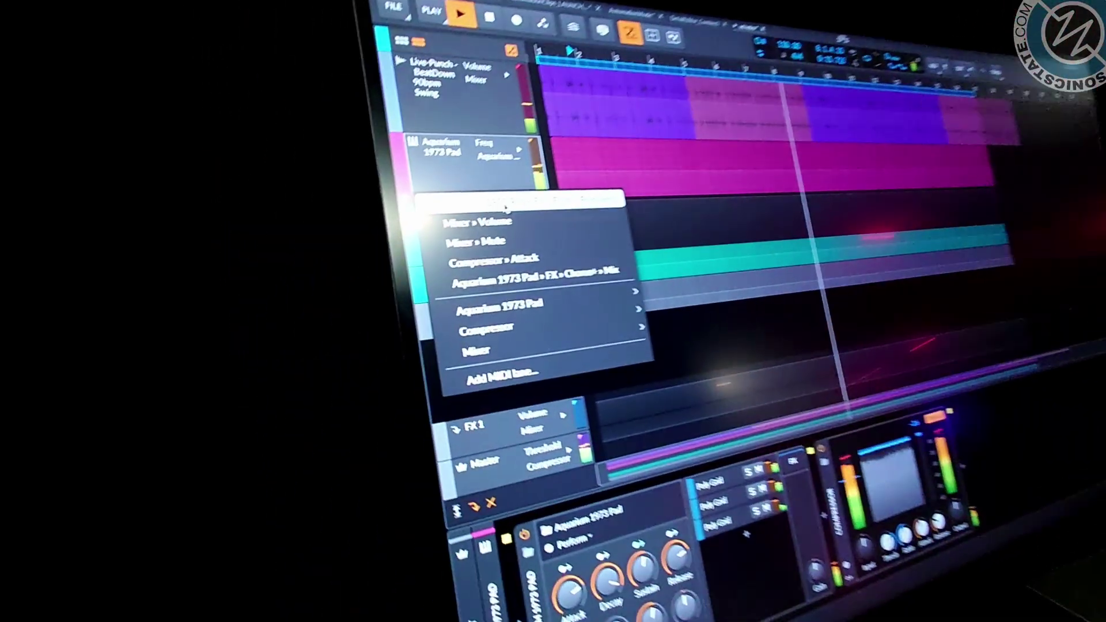
# Add a Filter Frequency automation lane for the pad and select its automation clips
pyautogui.click(337, 181)
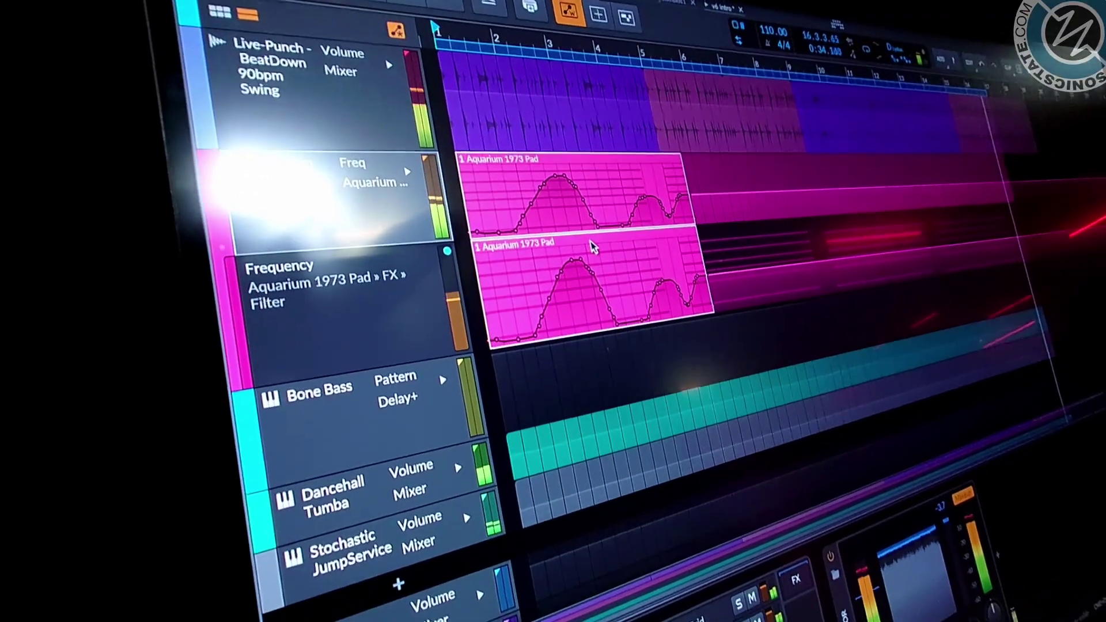
pyautogui.click(605, 267)
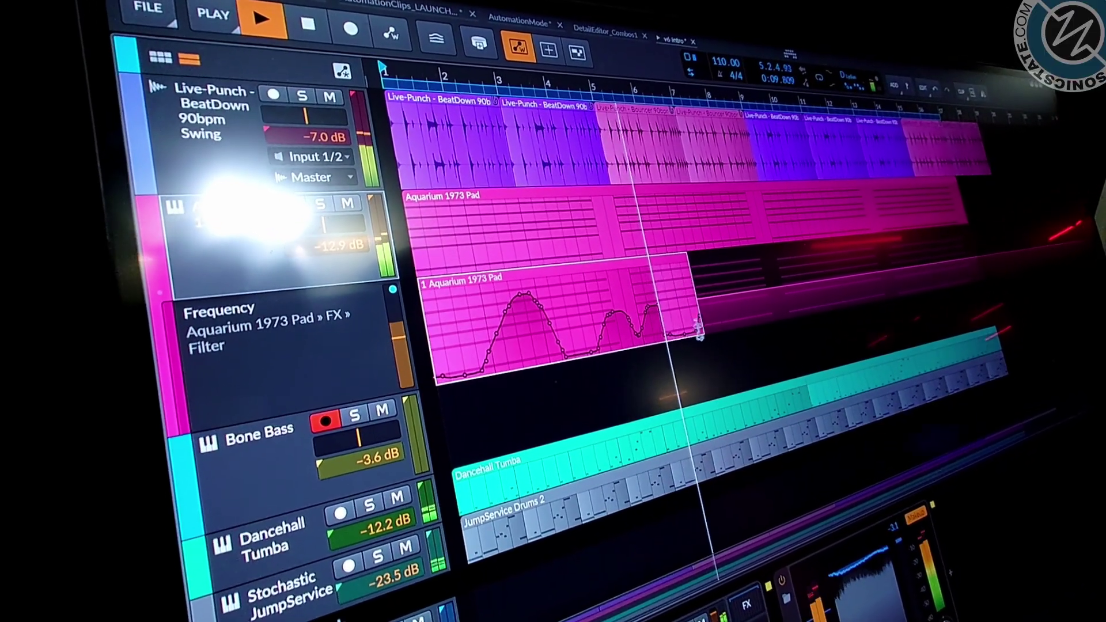
# Extend the filter automation clip to repeat, move it to bar 9, and show the launcher
pyautogui.moveTo(664, 335); pyautogui.dragTo(942, 259)
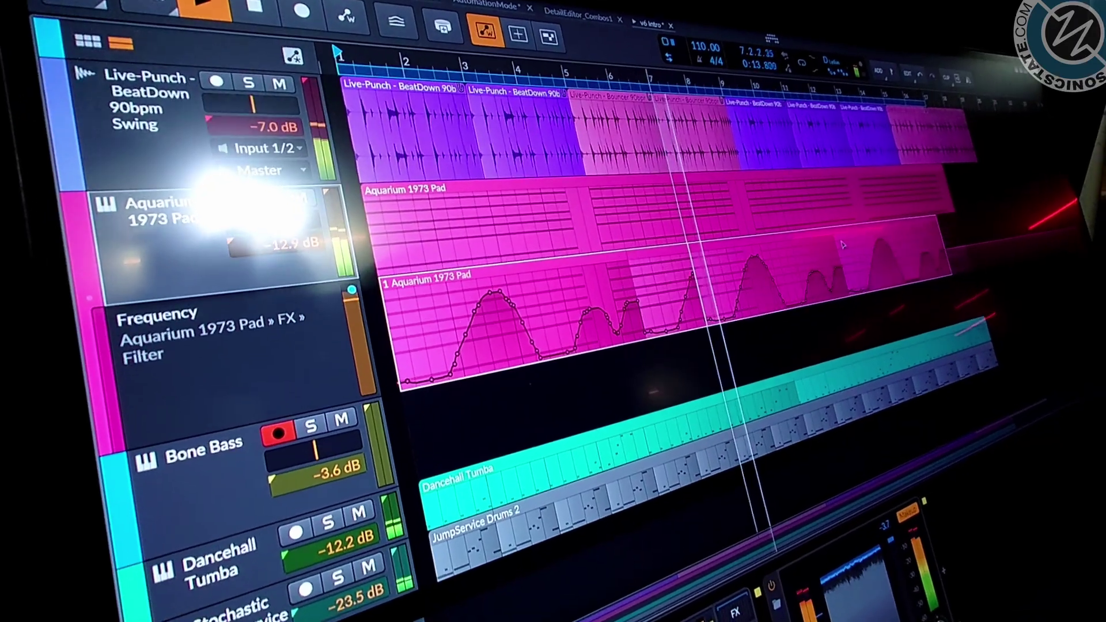
pyautogui.moveTo(605, 329); pyautogui.dragTo(836, 259)
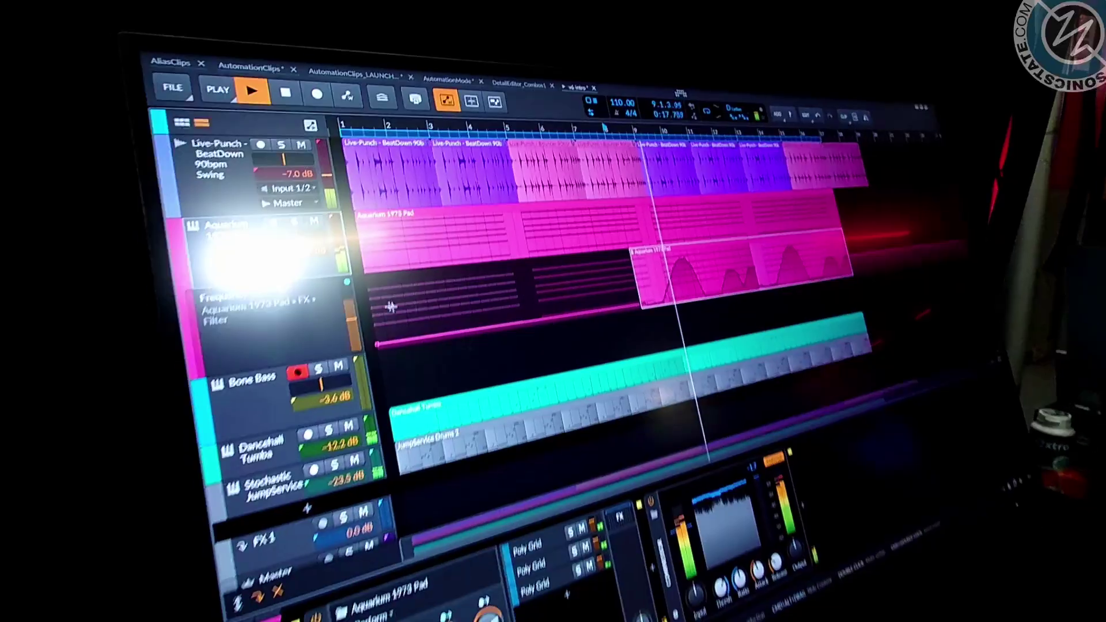
pyautogui.click(201, 123)
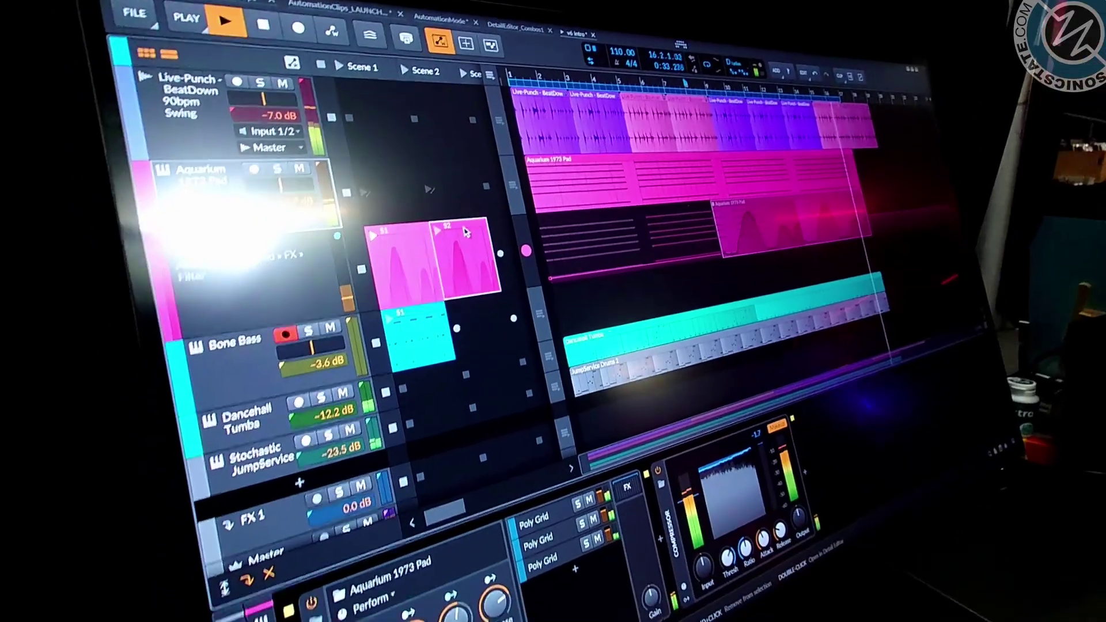
# Open launcher clip S2's filter automation and pencil stepped values before the first hump
pyautogui.doubleClick(400, 252)
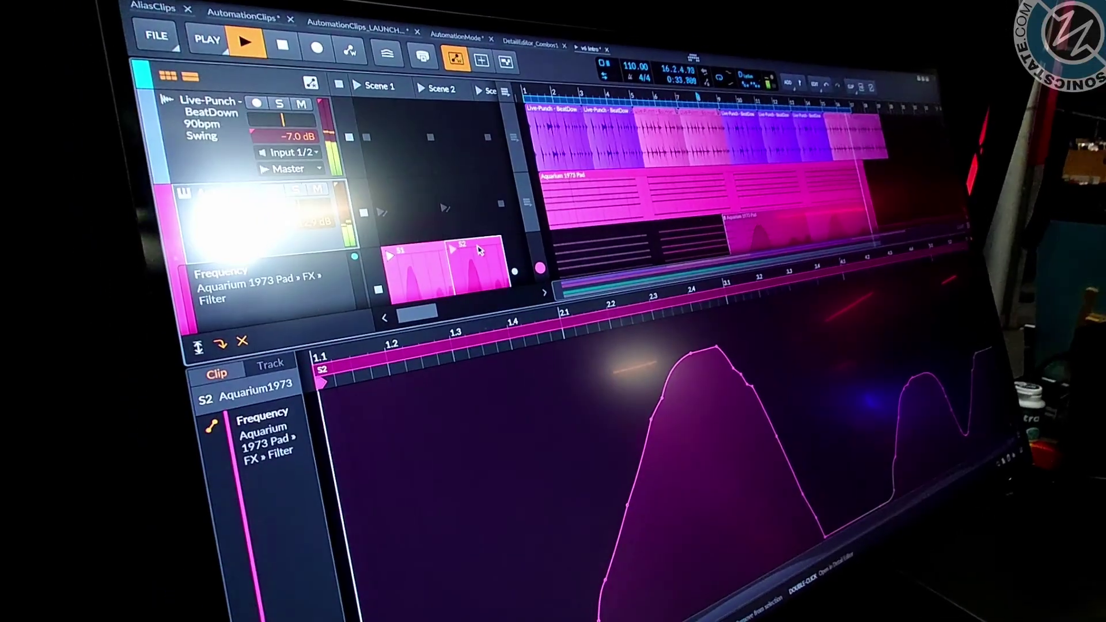
pyautogui.scroll(-3, 438, 241)
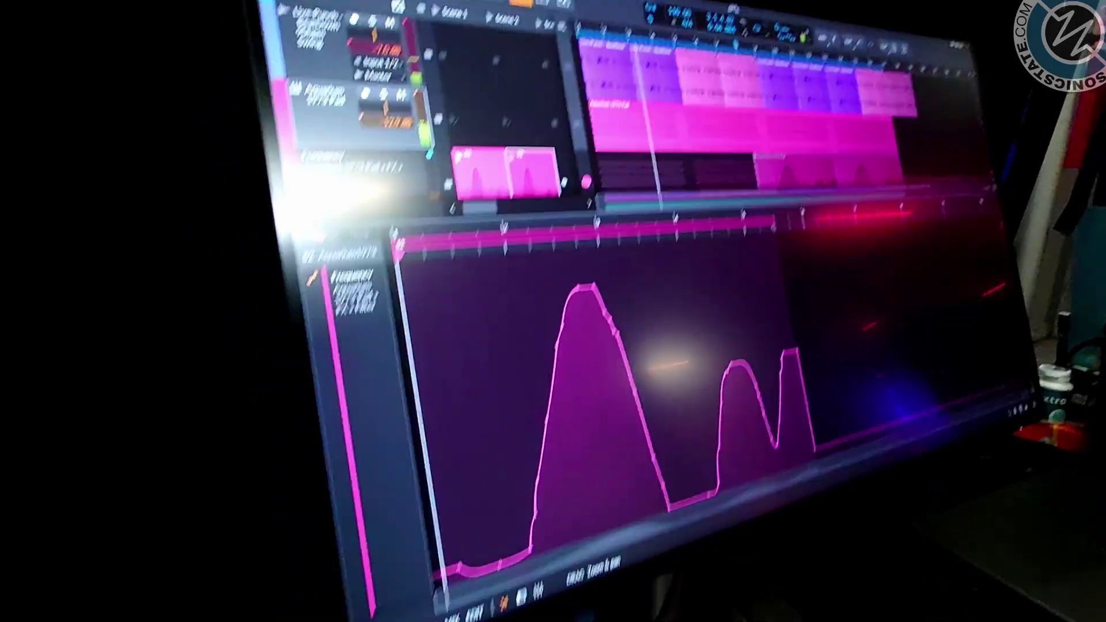
pyautogui.scroll(3, 485, 305)
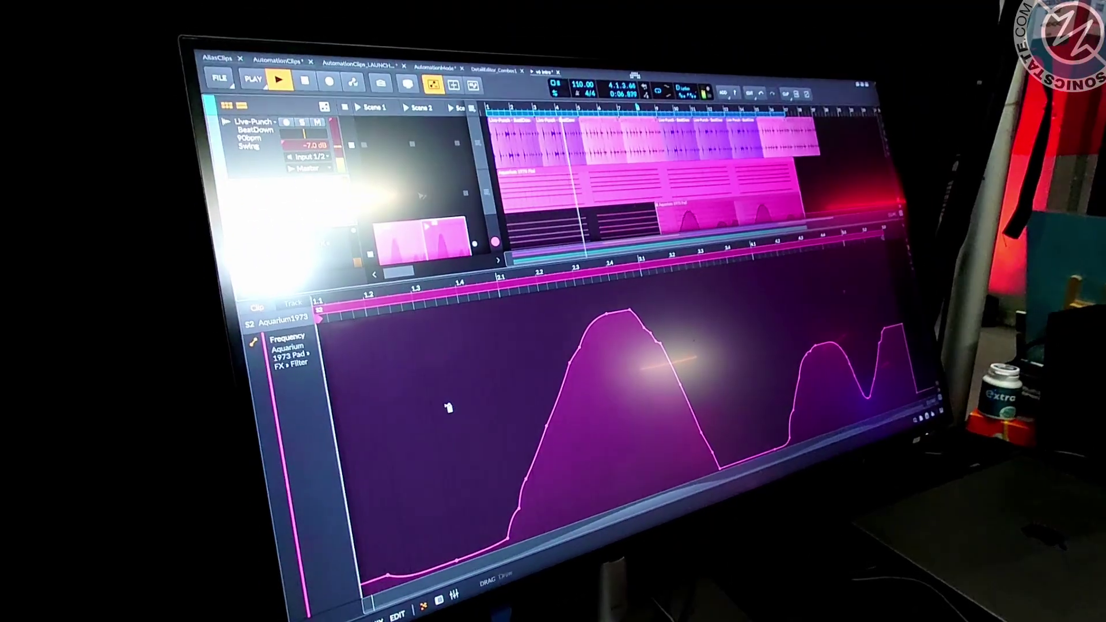
pyautogui.moveTo(449, 380); pyautogui.dragTo(501, 419)
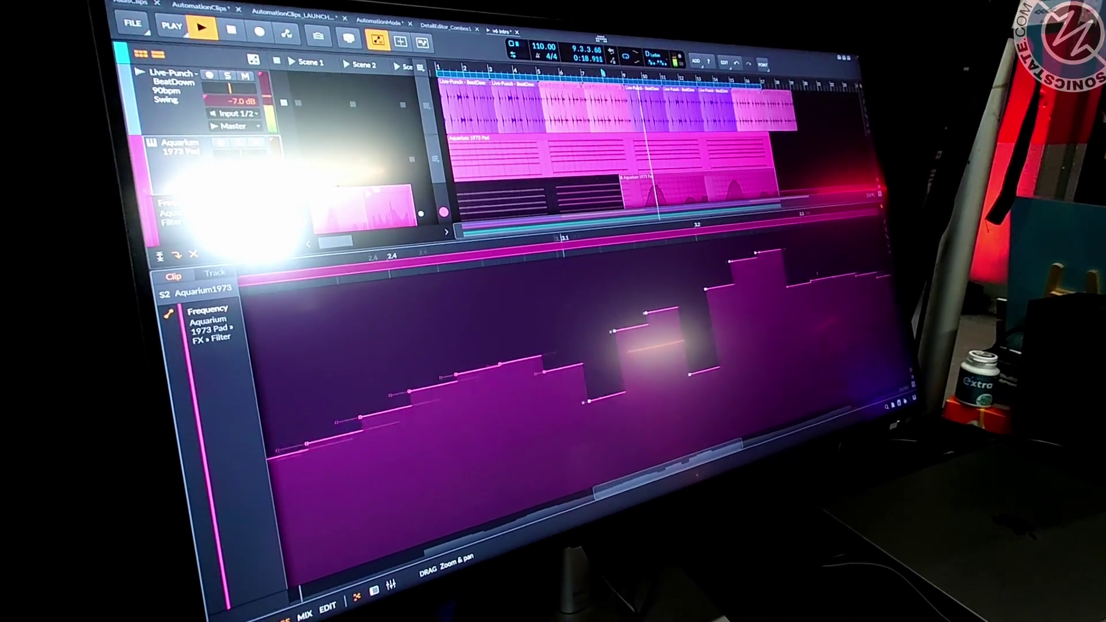
pyautogui.scroll(-5, 561, 363)
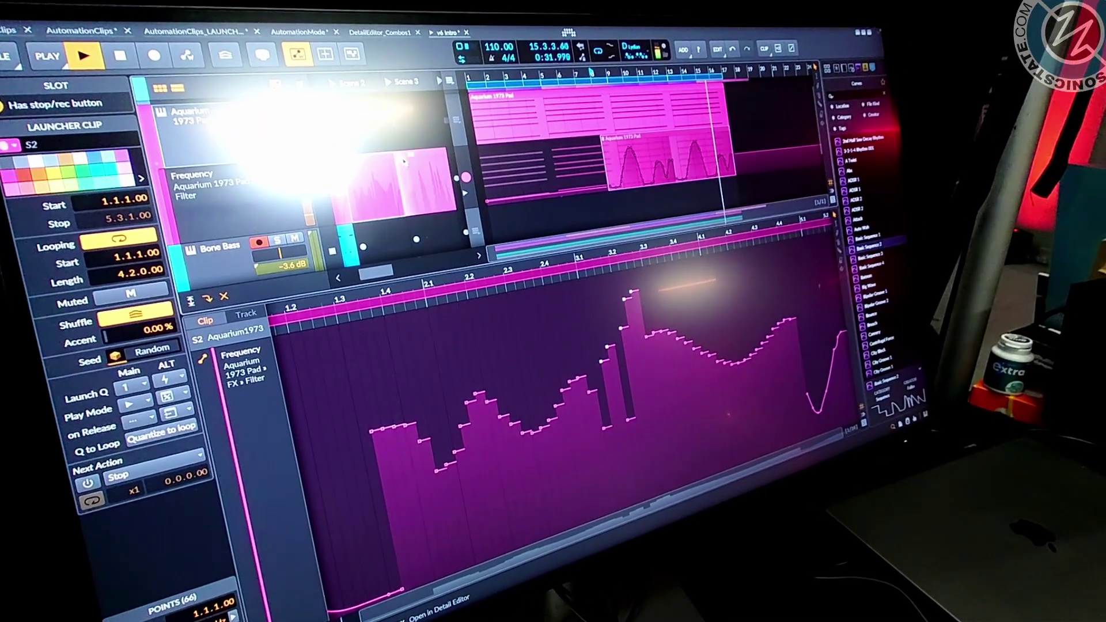
# Open clip S3's automation, load Filter+ onto the pad, then select and deselect the pink clip
pyautogui.click(412, 159)
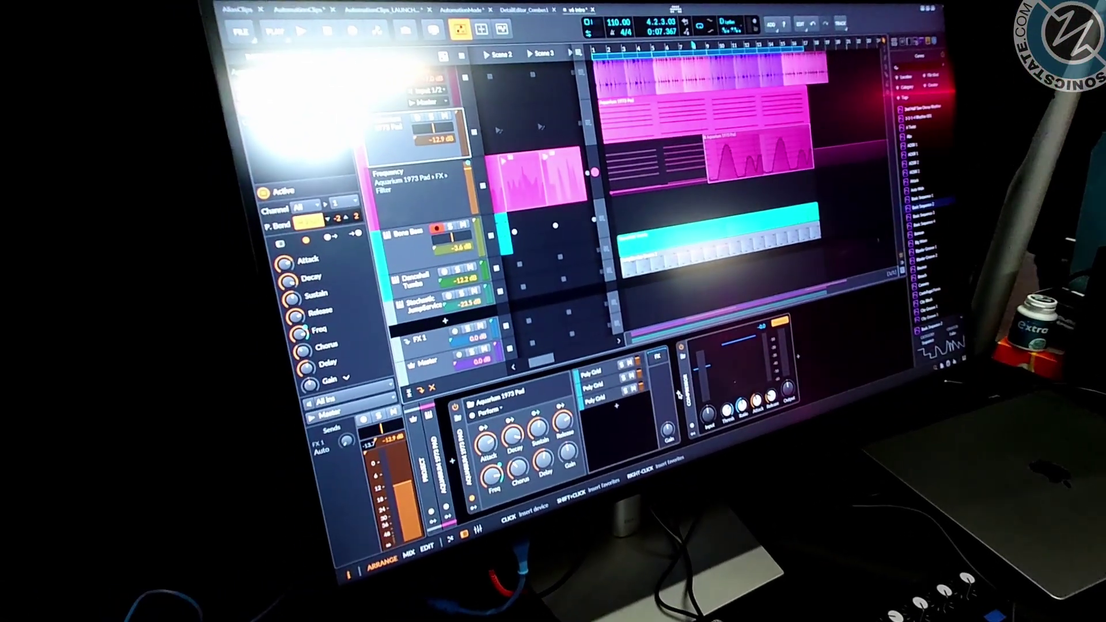
pyautogui.click(633, 361)
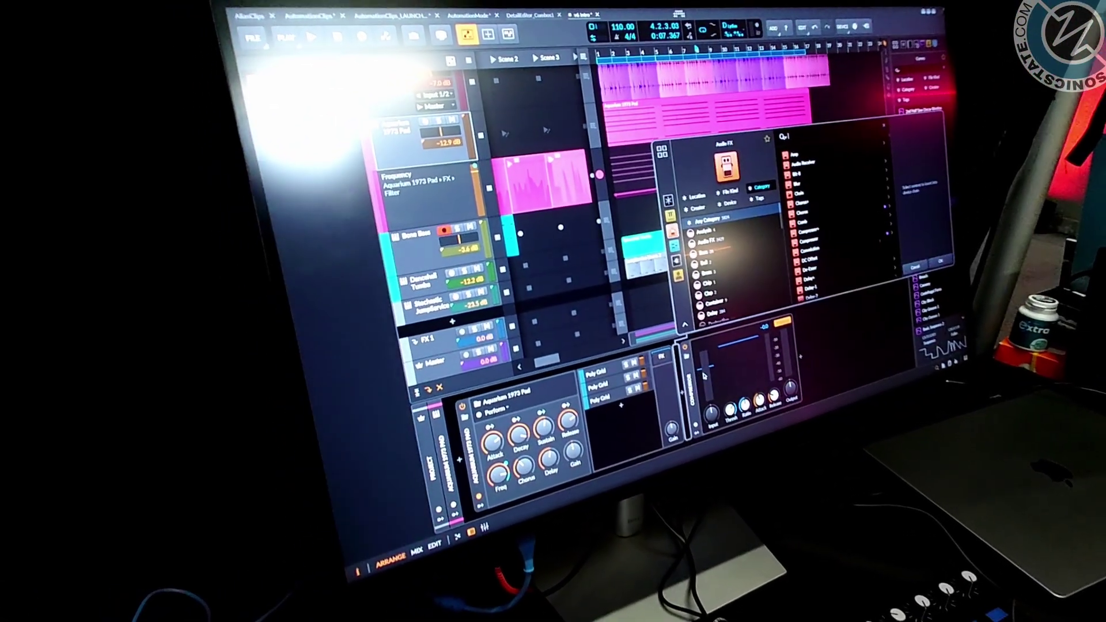
pyautogui.press('Return')
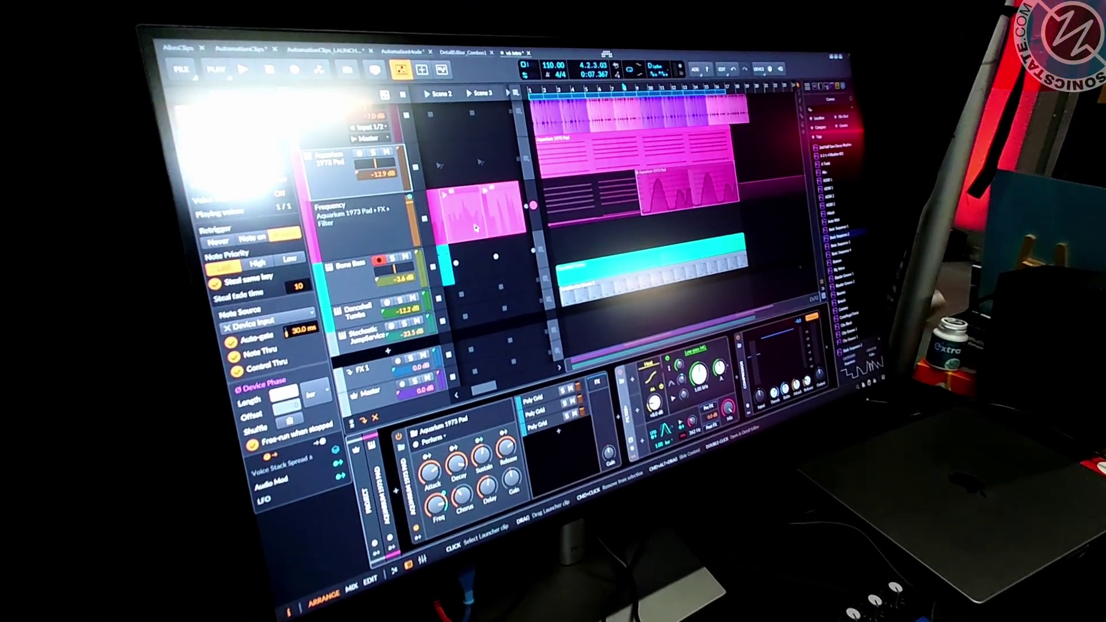
pyautogui.click(457, 207)
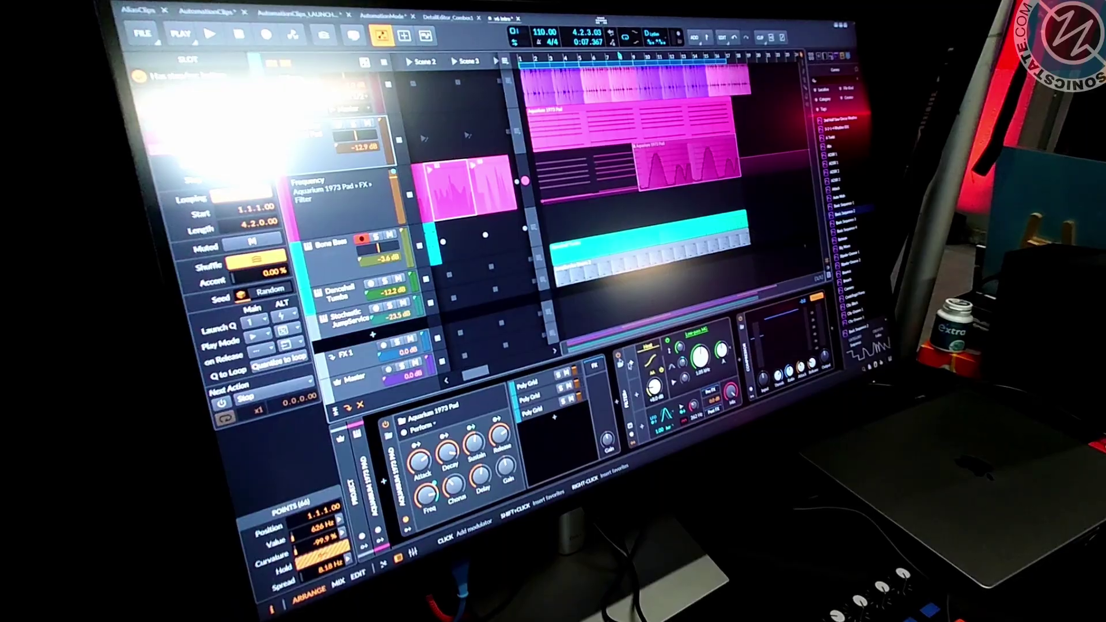
pyautogui.click(481, 231)
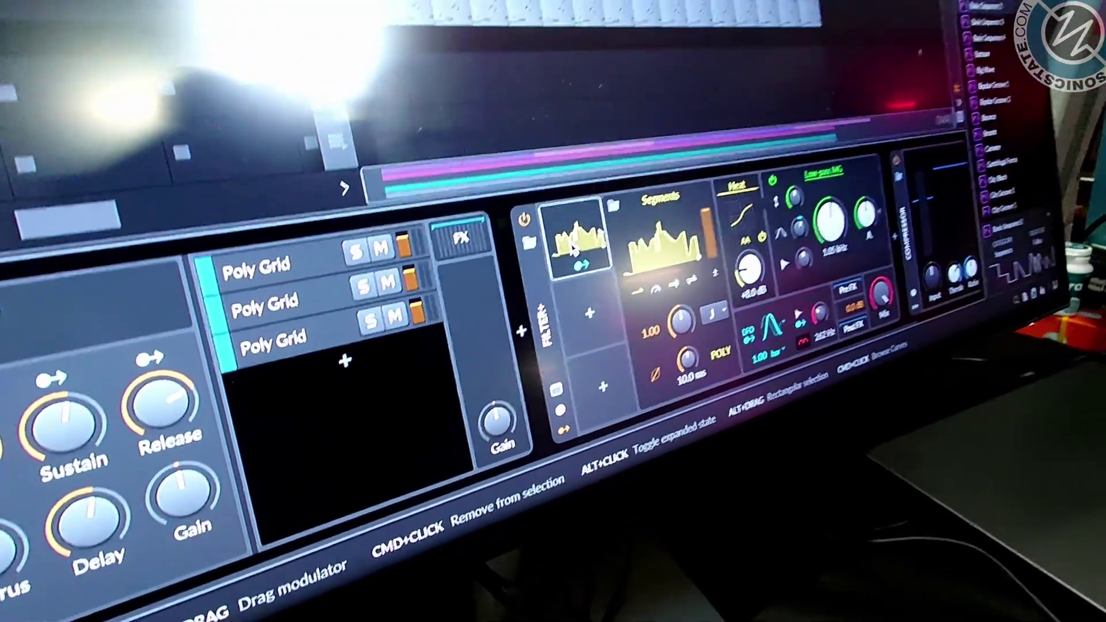
# Expand the Segments modulator's curve editor for a closer look
pyautogui.click(575, 223)
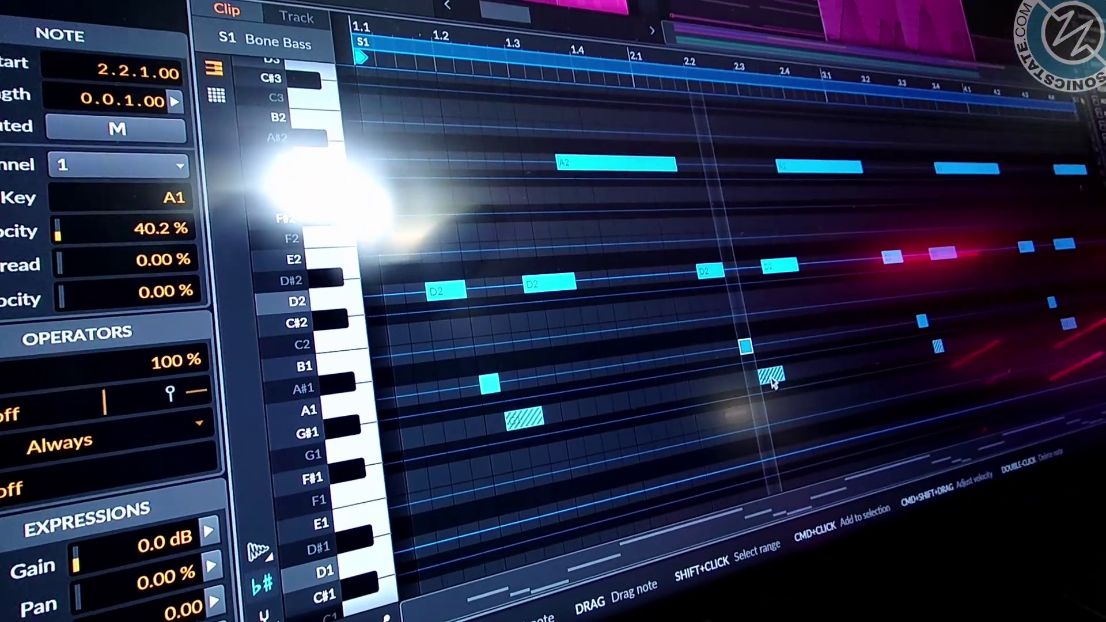
# Select two Bone Bass notes, then insert a key signature change on the arranger ruler
pyautogui.click(773, 381)
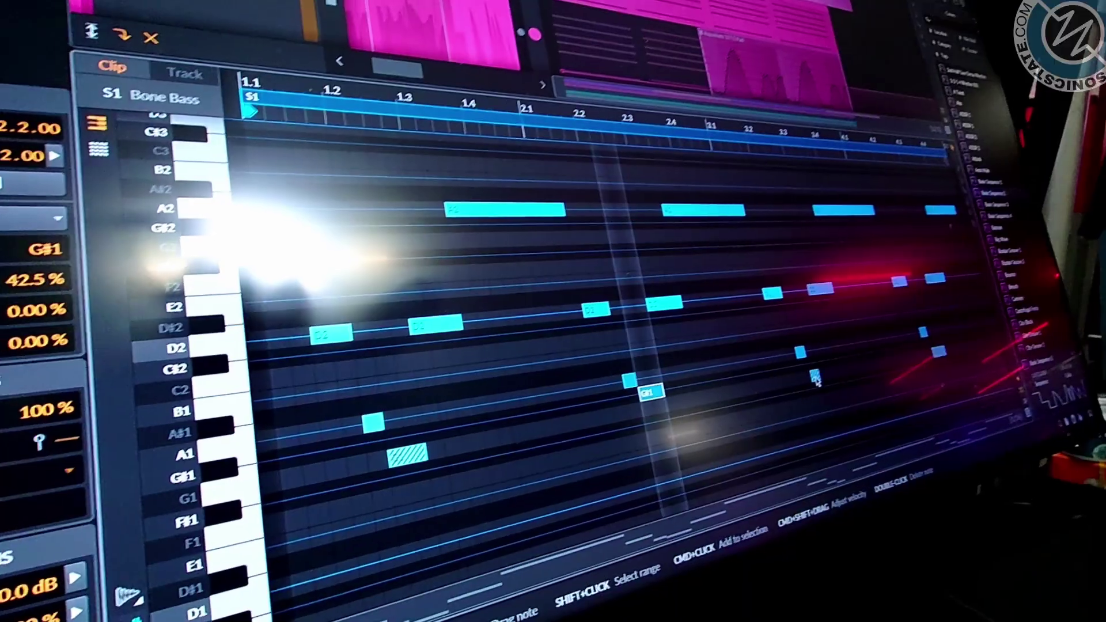
pyautogui.click(842, 352)
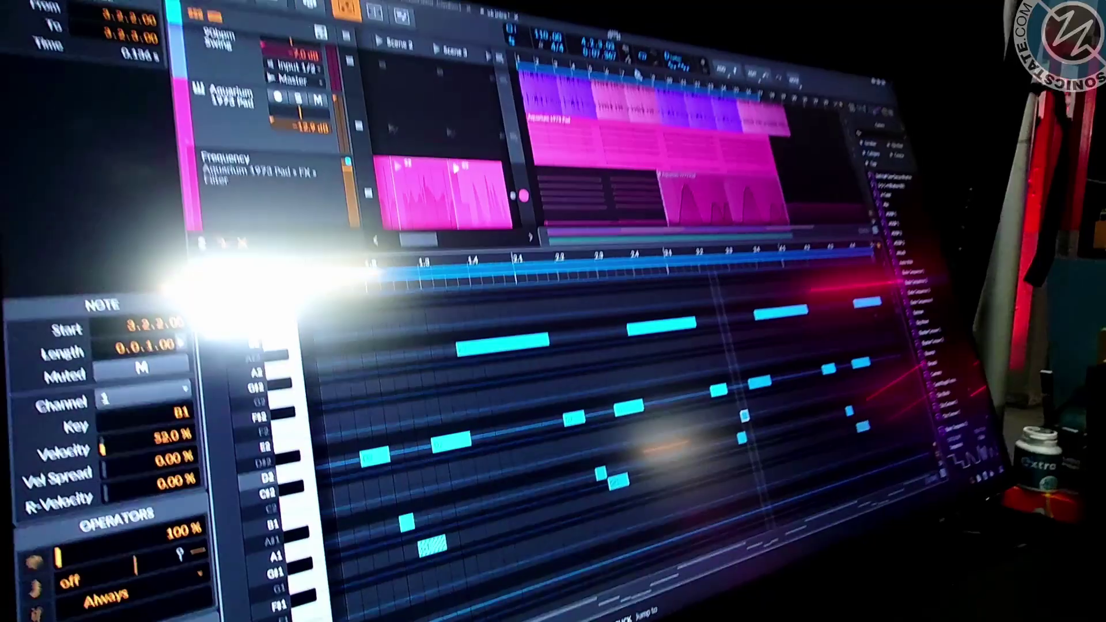
pyautogui.rightClick(683, 65)
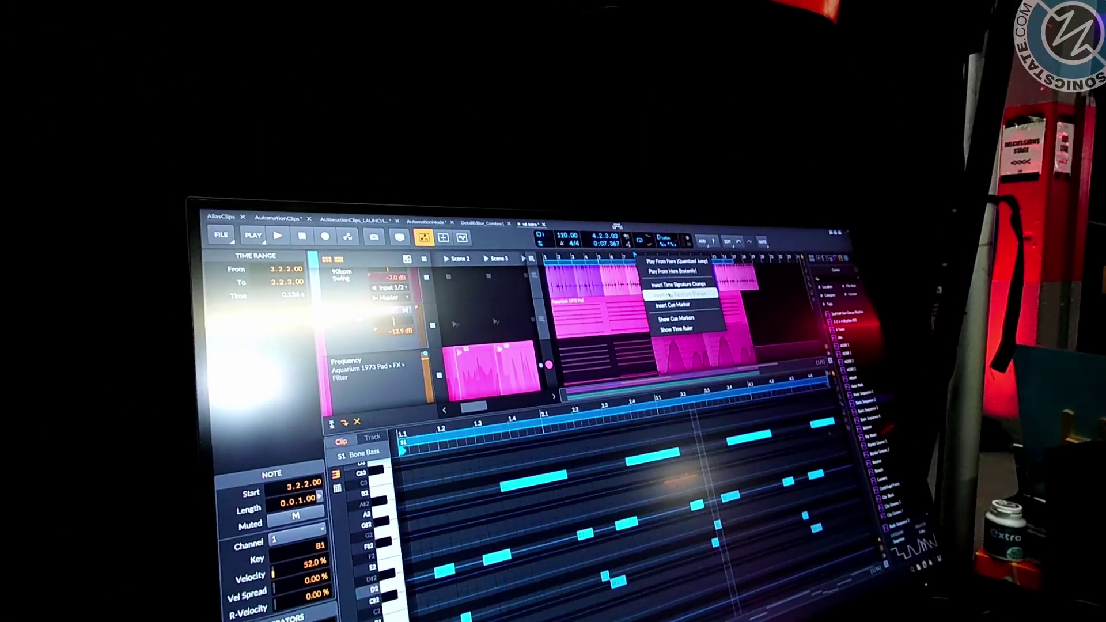
pyautogui.click(670, 295)
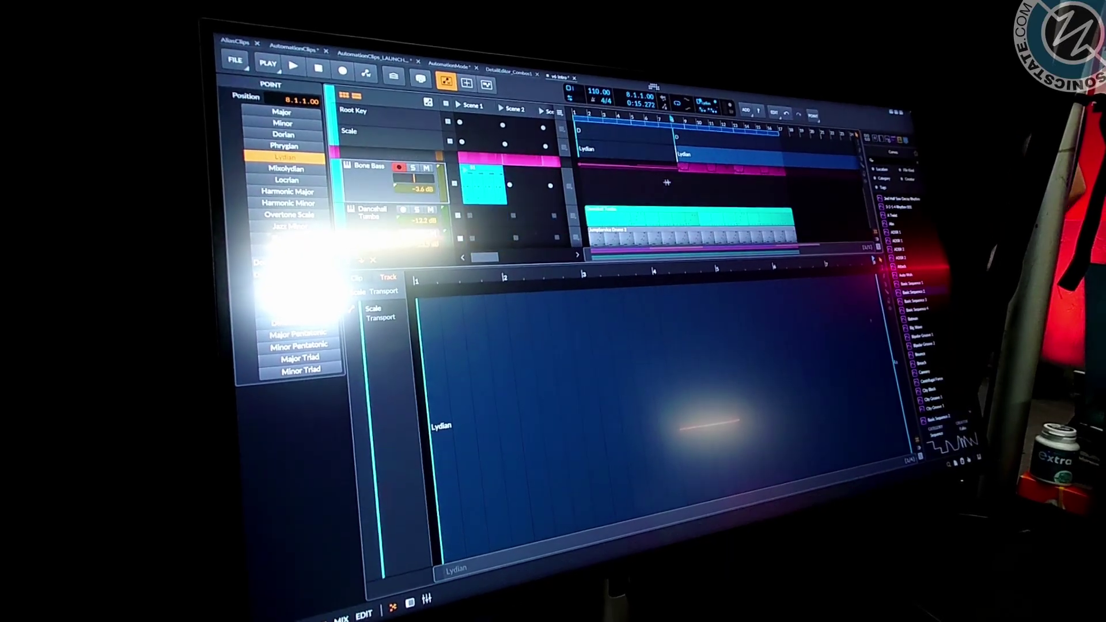
# Return to the Bone Bass track and inspect its Key Filter device settings
pyautogui.press('Escape')
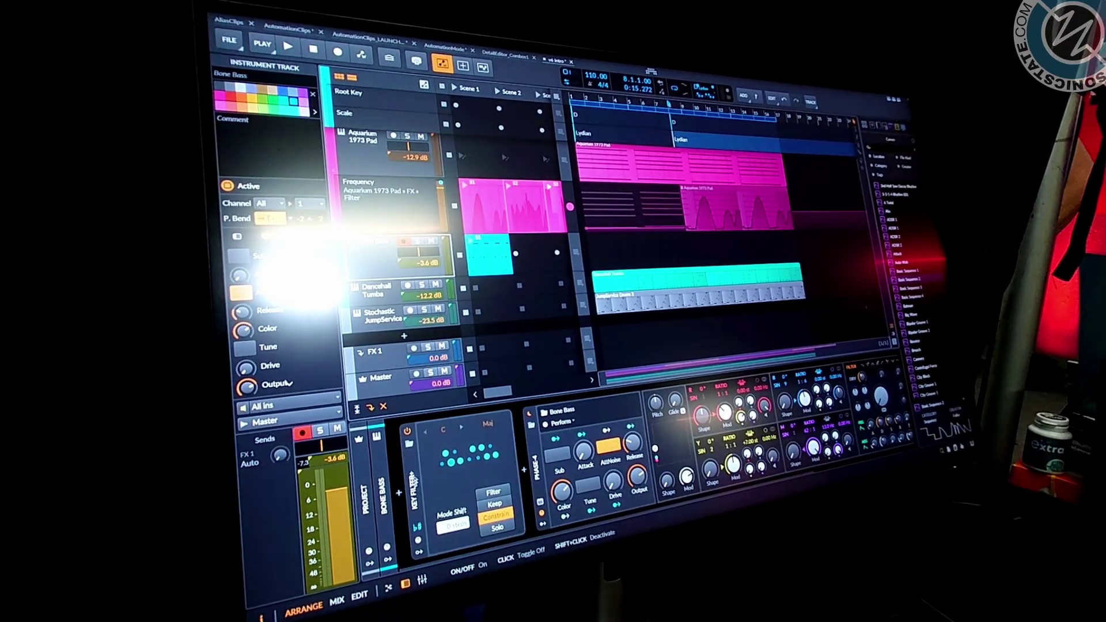
pyautogui.click(471, 518)
pyautogui.write('grid')
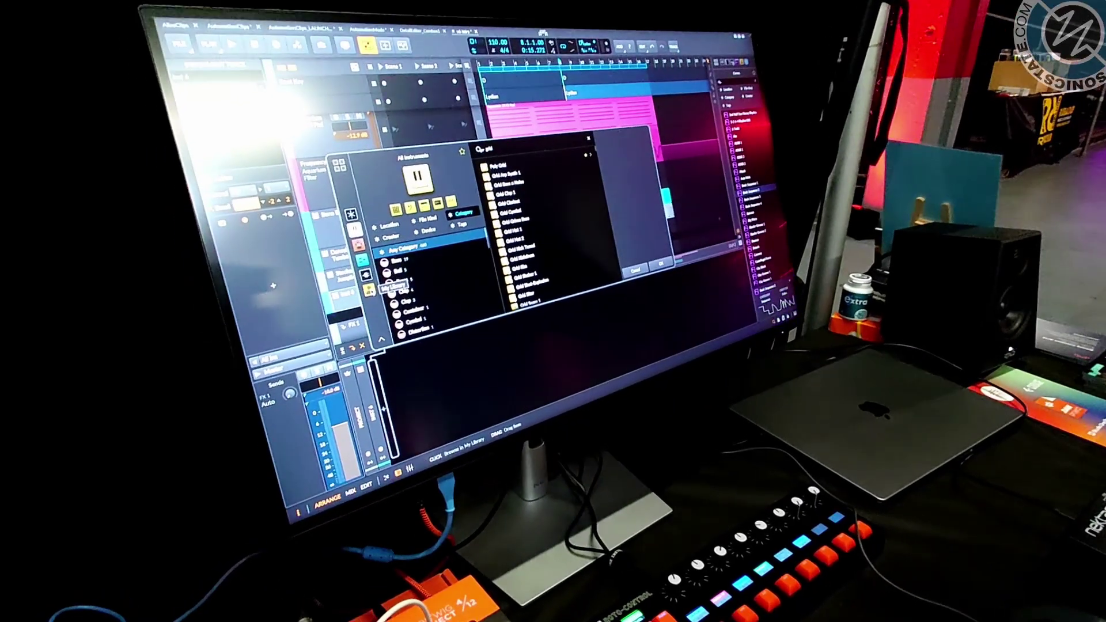
# Load Poly Grid on a new track and add a Curves module to its patch
pyautogui.press('Return')
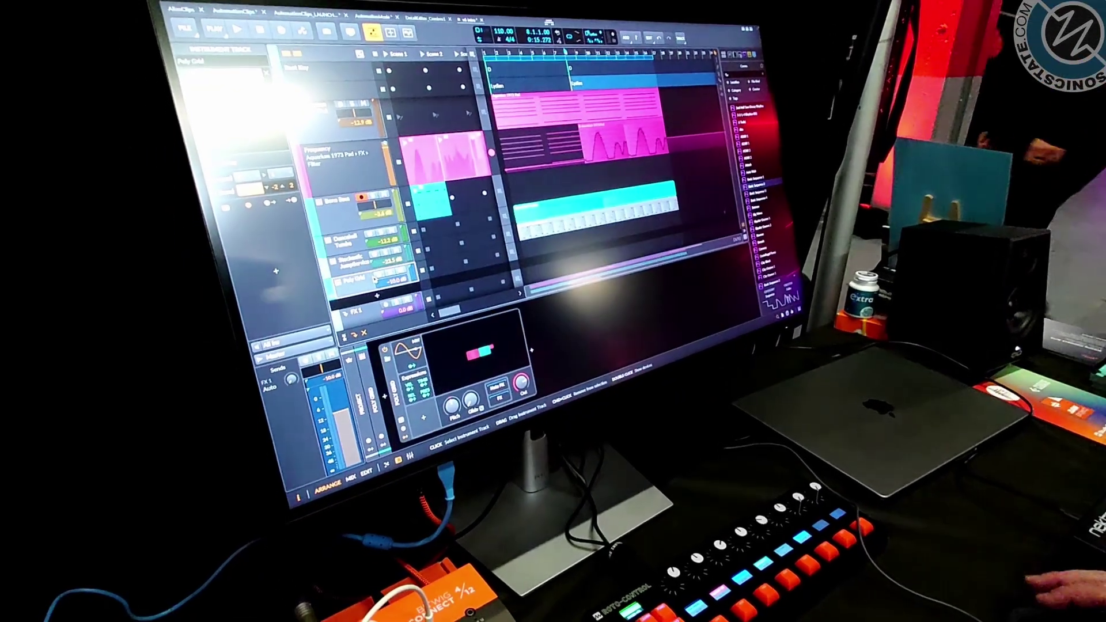
pyautogui.click(489, 345)
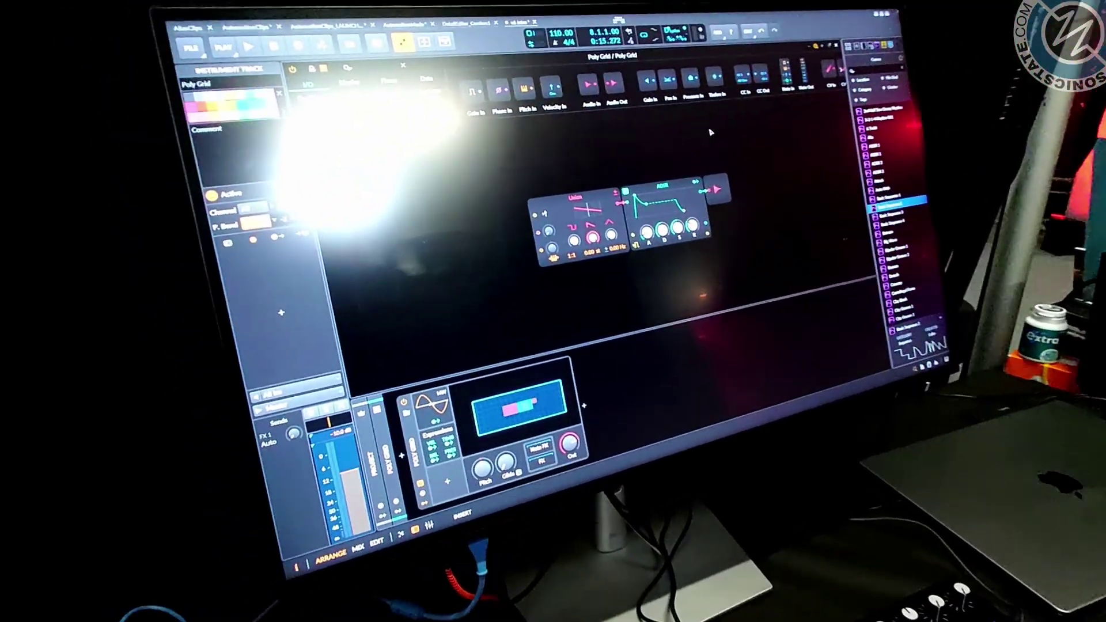
pyautogui.doubleClick(711, 131)
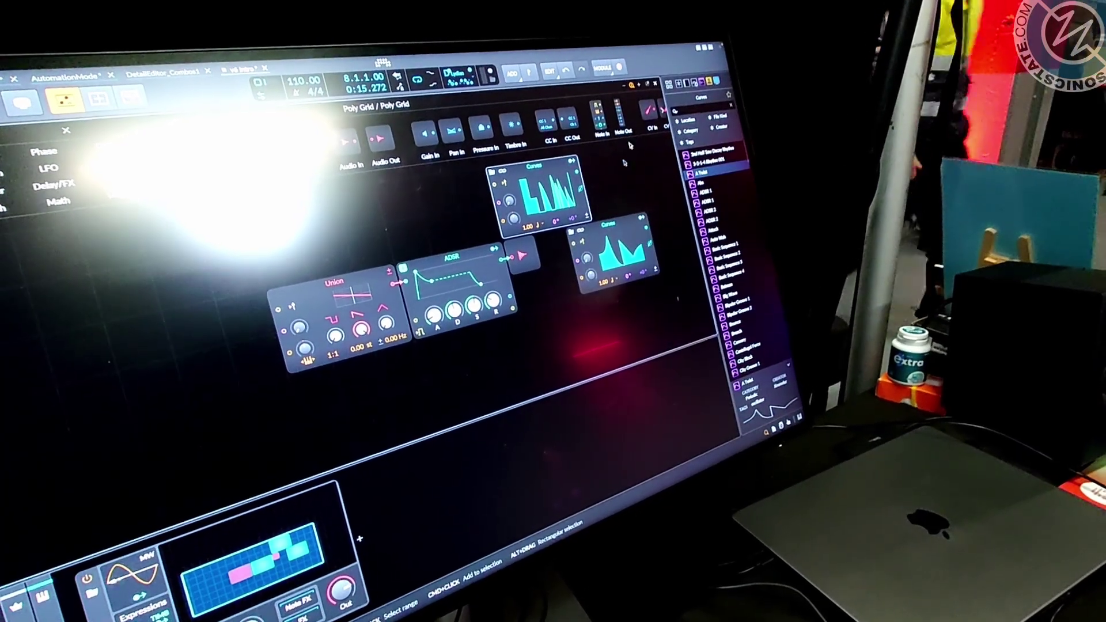
# Open the pink frequency automation clip in Arrange and begin adding it to the library
pyautogui.press('Tab')
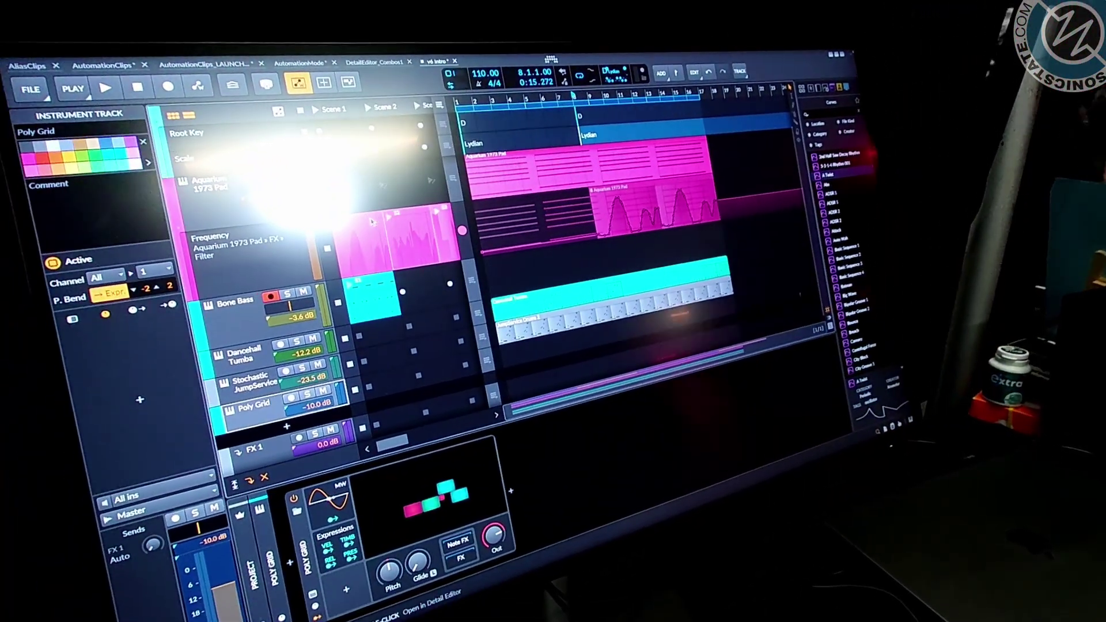
pyautogui.click(406, 238)
pyautogui.doubleClick(406, 237)
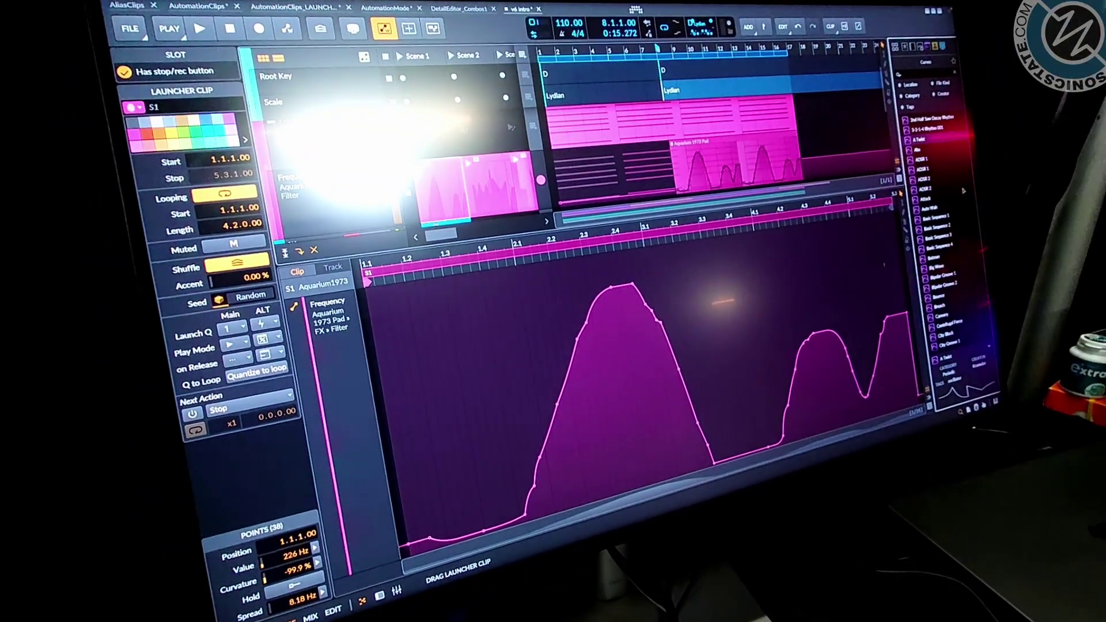
pyautogui.rightClick(491, 213)
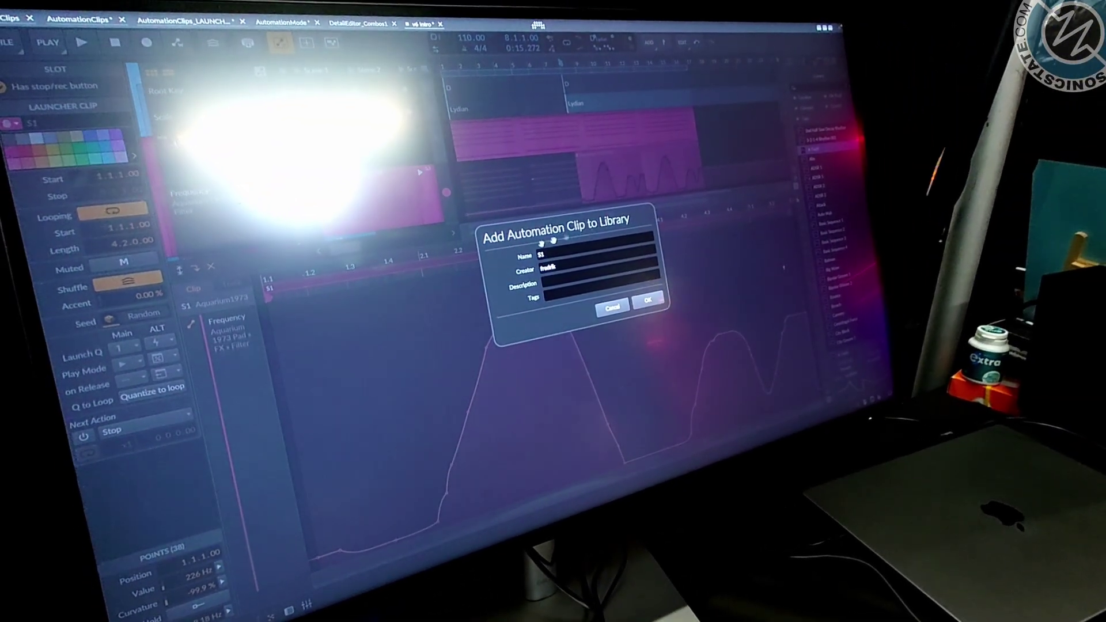